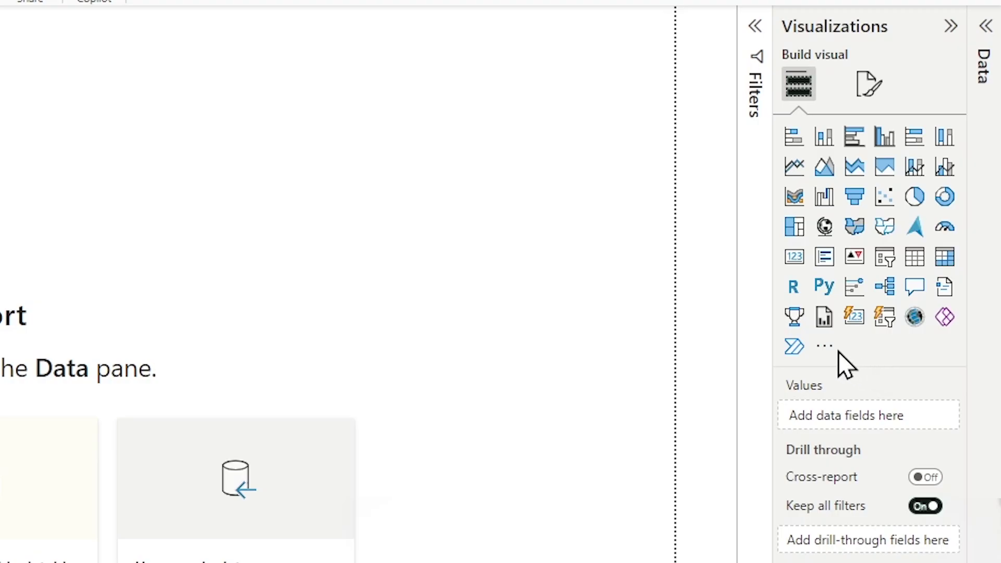
# Open the Get more visuals catalogue from the Visualizations pane's ellipsis menu
pyautogui.click(826, 347)
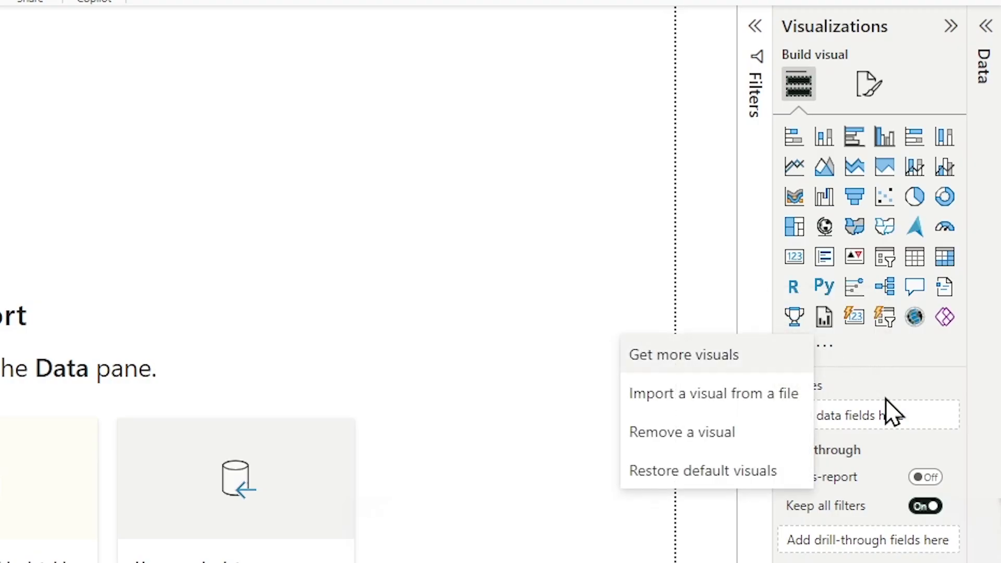
pyautogui.click(721, 357)
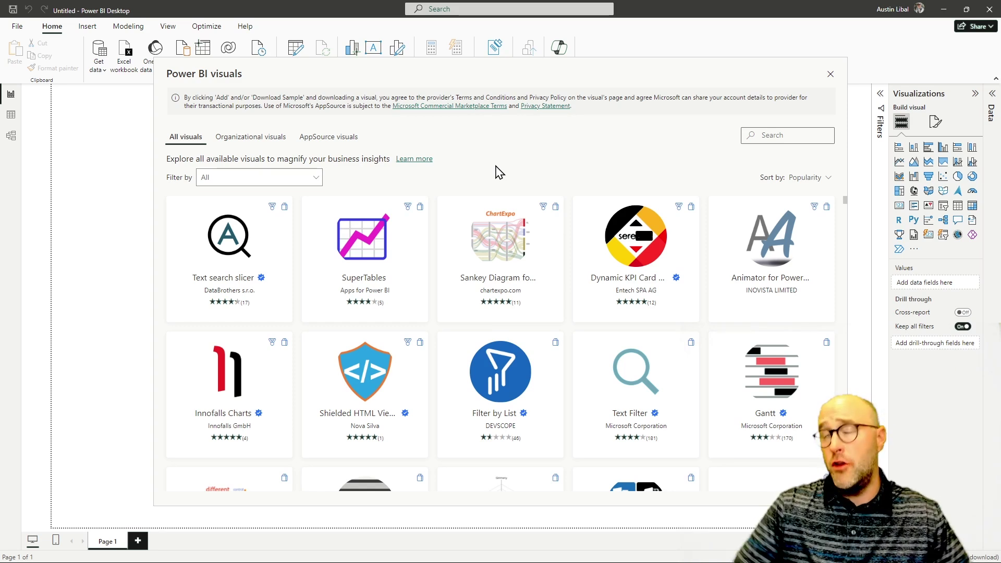
# Close the visuals catalogue and go to the Power BI service's Admin portal from Settings
pyautogui.click(830, 76)
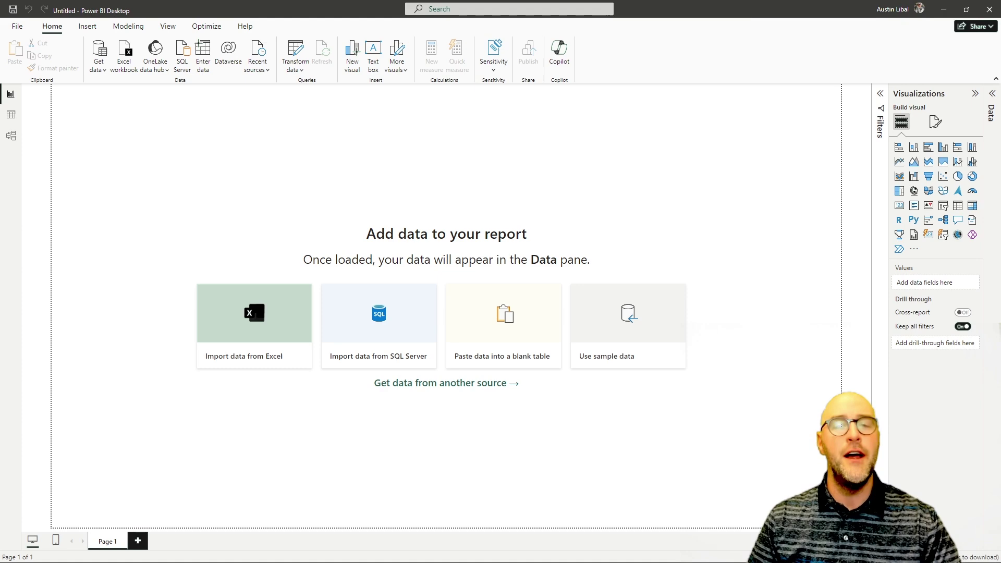
pyautogui.hotkey('alt', 'Tab')
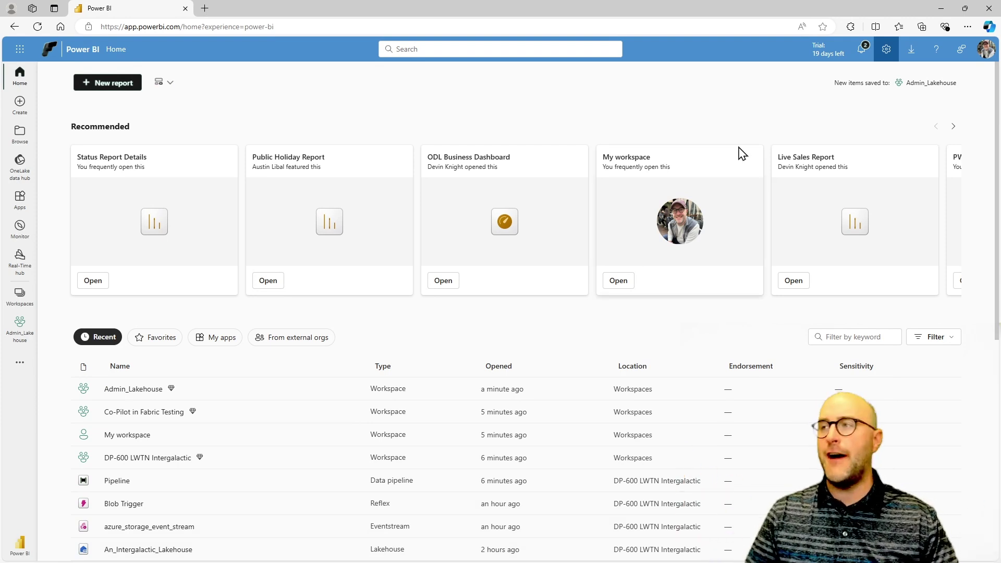
pyautogui.click(888, 51)
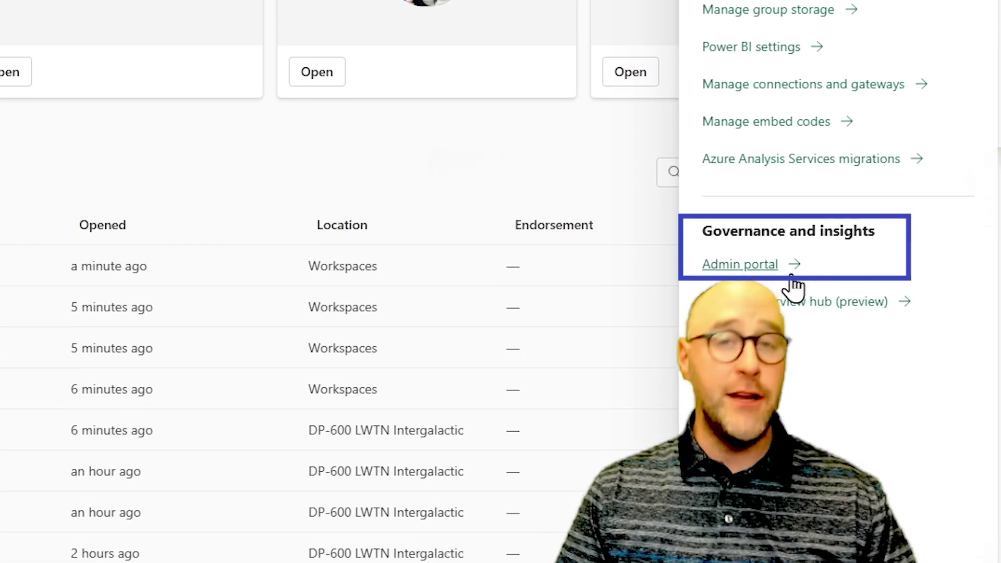
pyautogui.click(738, 265)
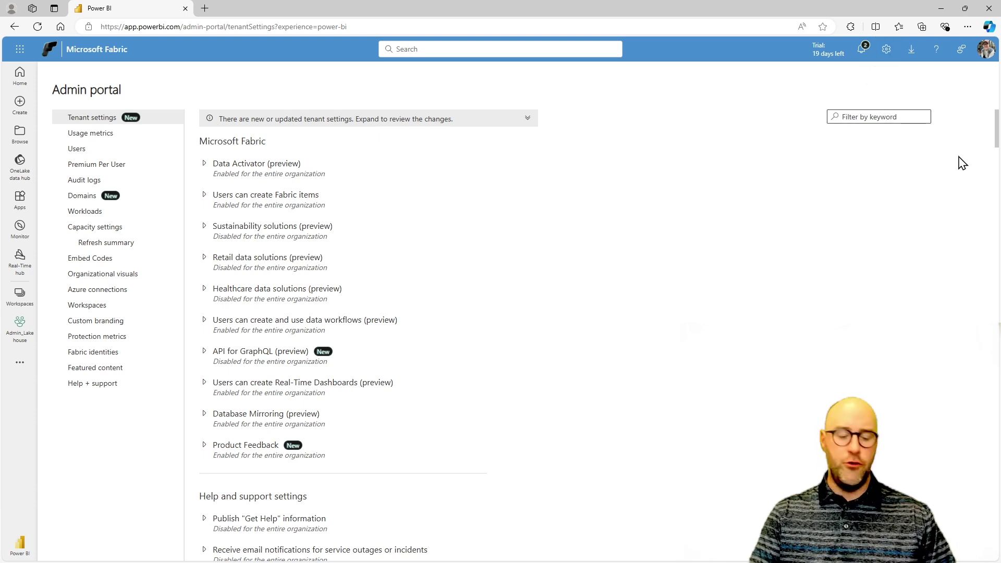
# Filter the tenant settings by the keyword 'visuals'
pyautogui.write('vis')
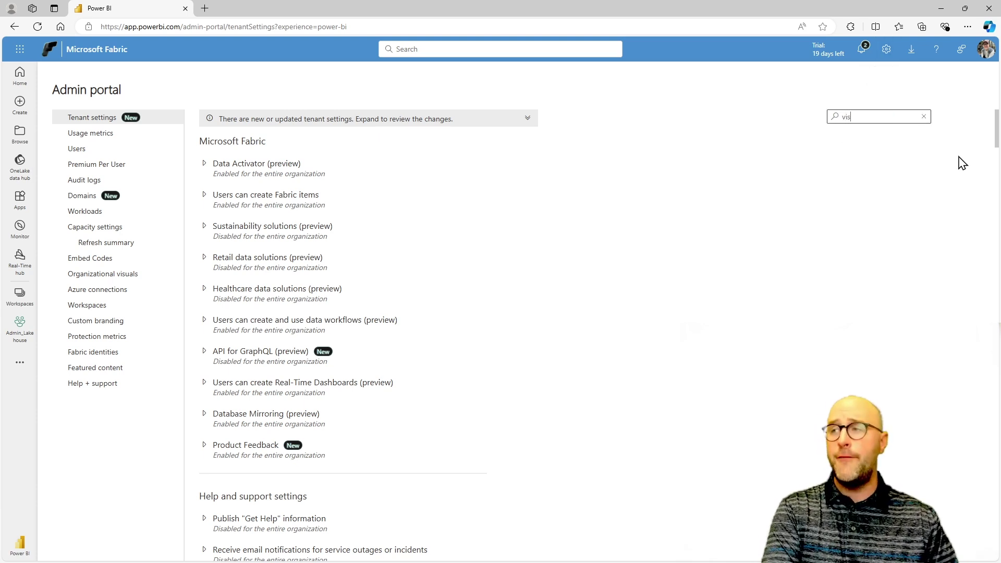
pyautogui.write('uals')
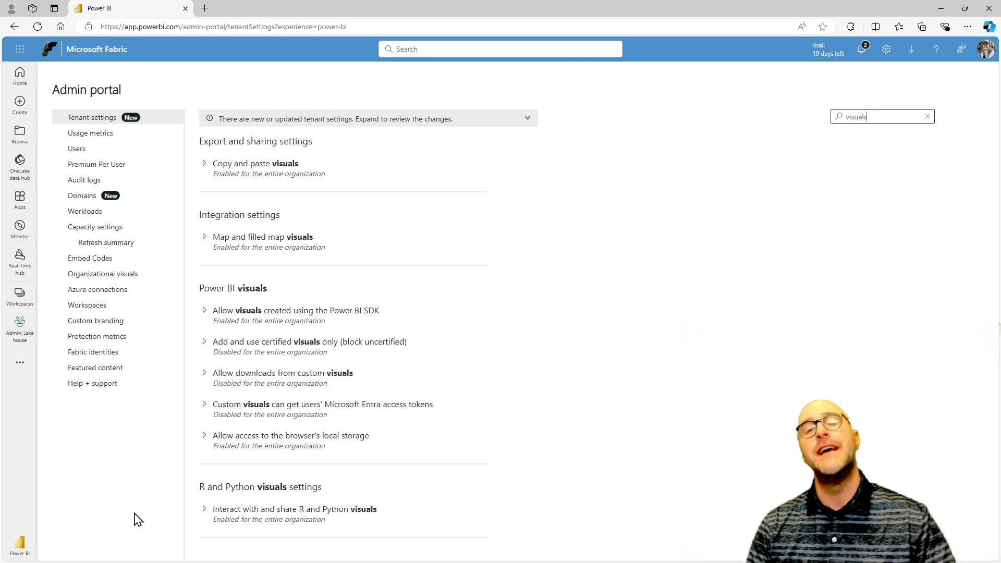
# Enable the Text Filter organizational visual for the visualization pane
pyautogui.click(120, 281)
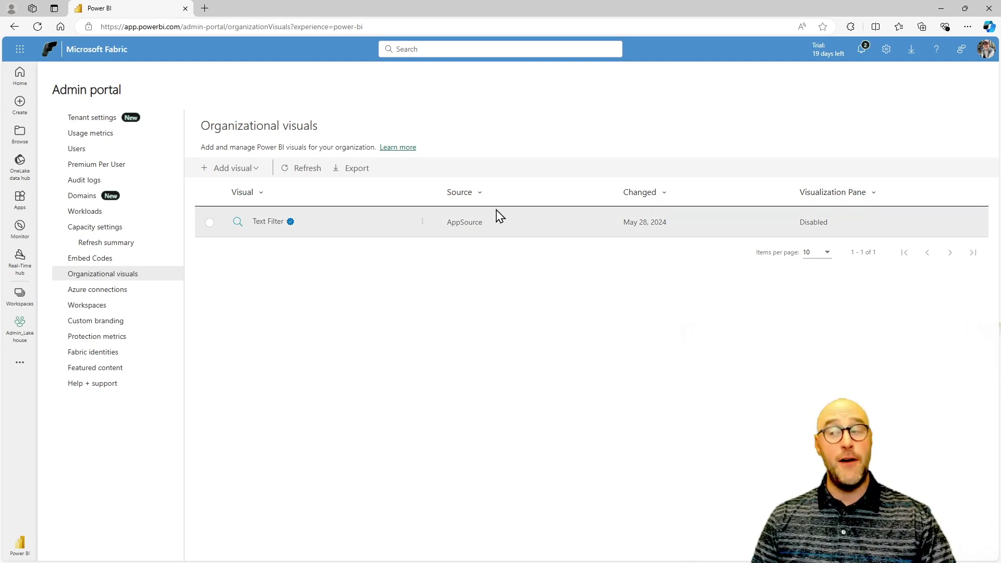
pyautogui.click(430, 232)
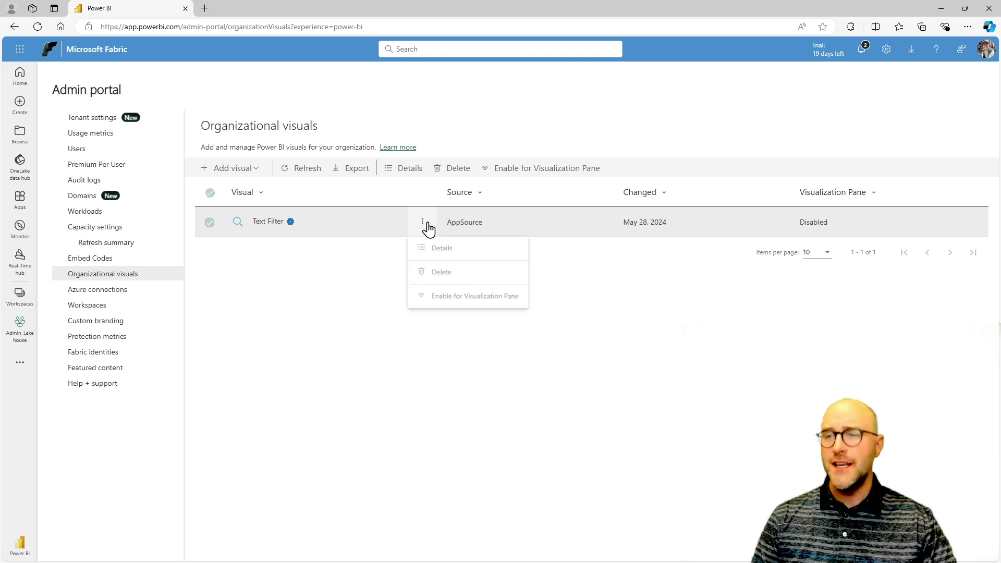
pyautogui.click(477, 302)
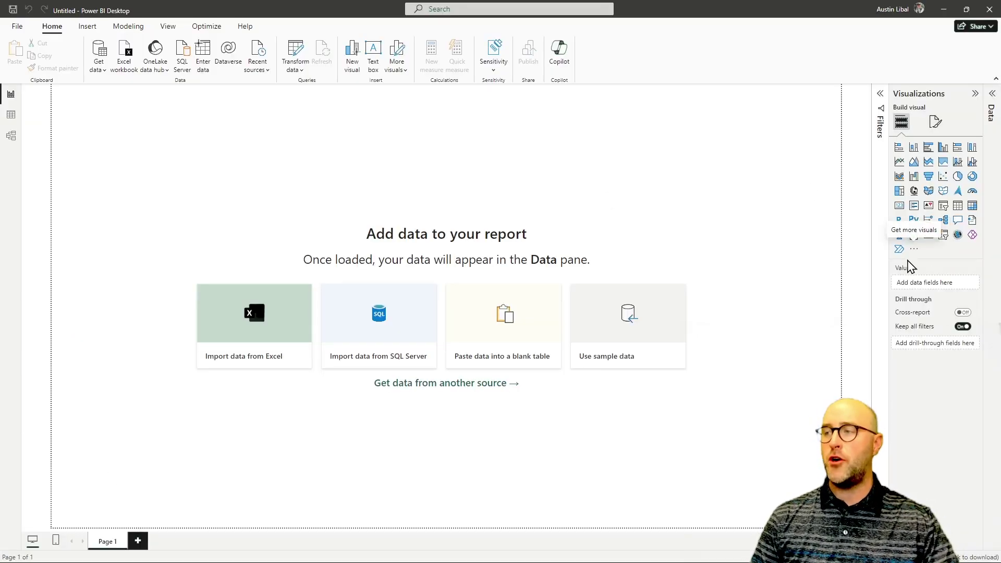
# Restart Power BI Desktop and start a new blank report to check for Text Filter
pyautogui.click(990, 10)
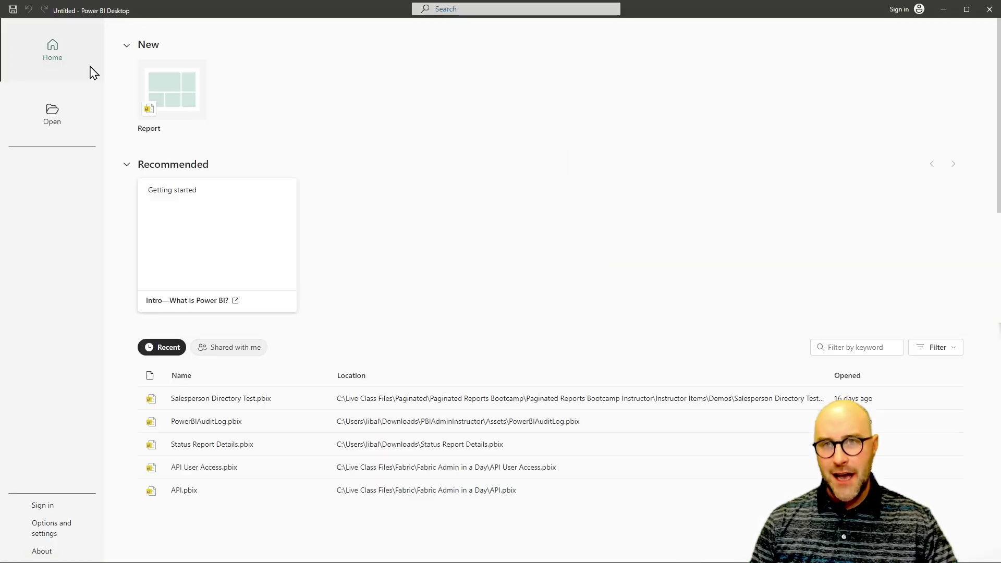
pyautogui.click(179, 101)
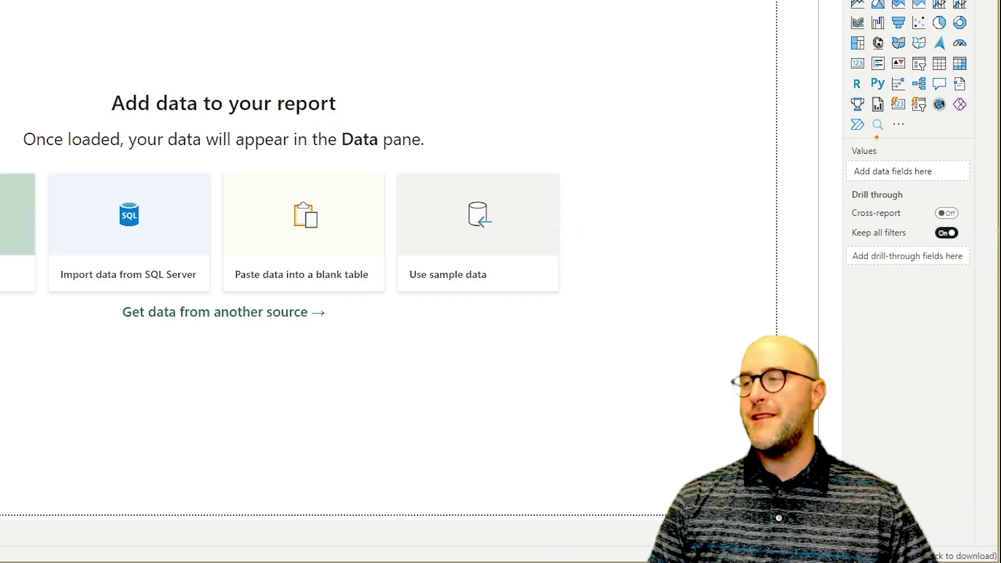
pyautogui.press('Escape')
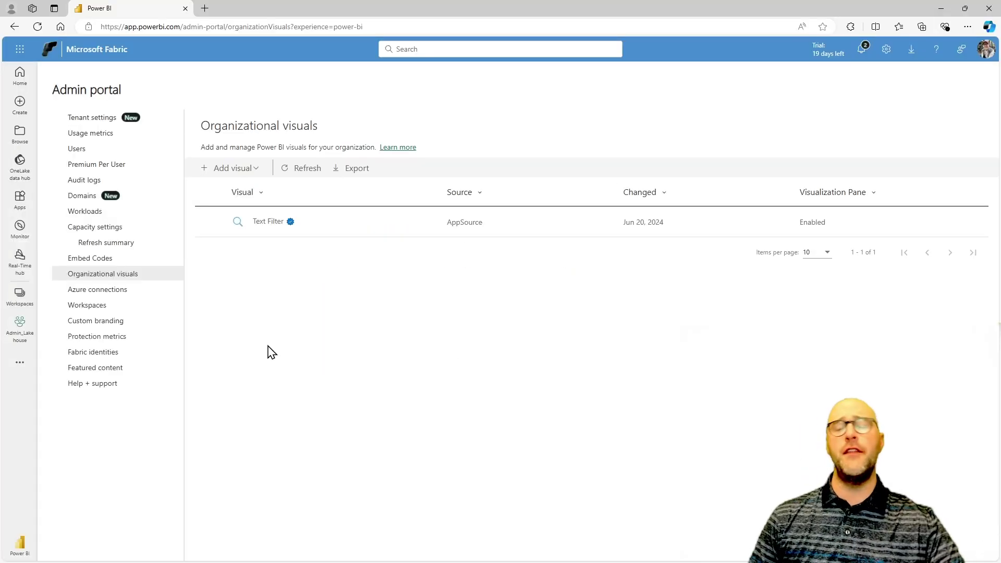
# Bring up the Add visual choices, From a file and From AppSource
pyautogui.click(256, 169)
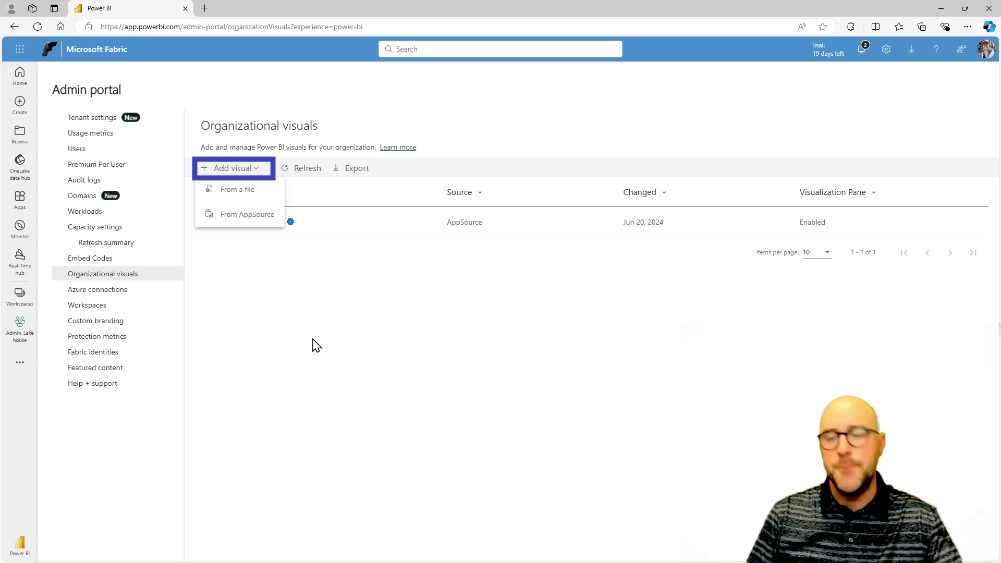
# Open the AppSource Power BI visuals catalogue and scroll down to the Gantt card
pyautogui.click(258, 218)
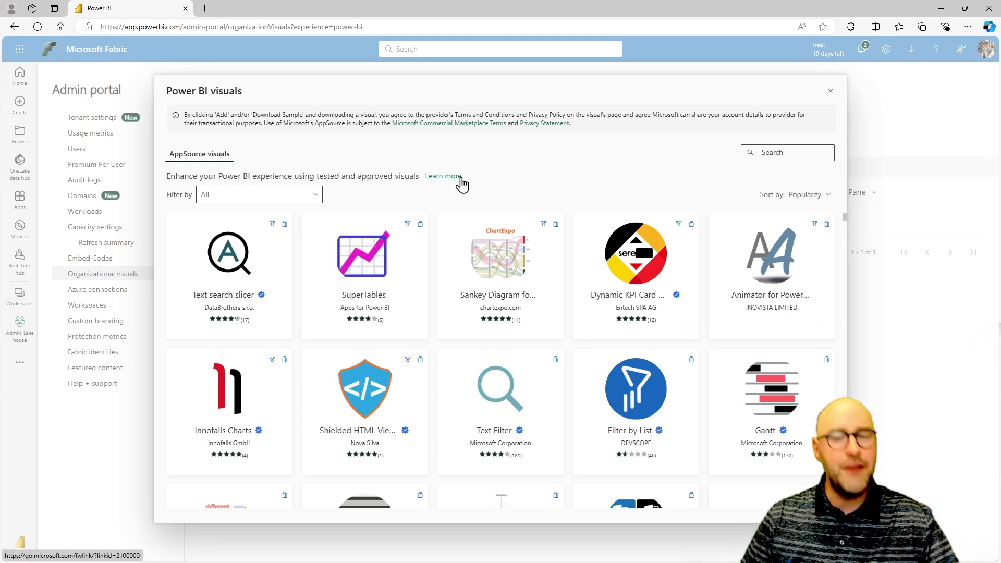
pyautogui.scroll(-1, 438, 250)
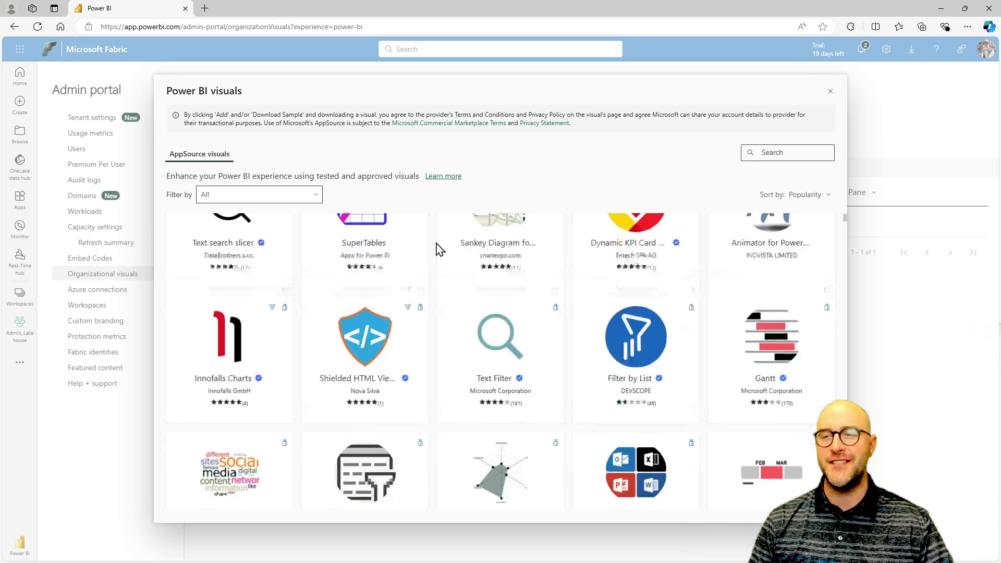
pyautogui.scroll(-1, 438, 249)
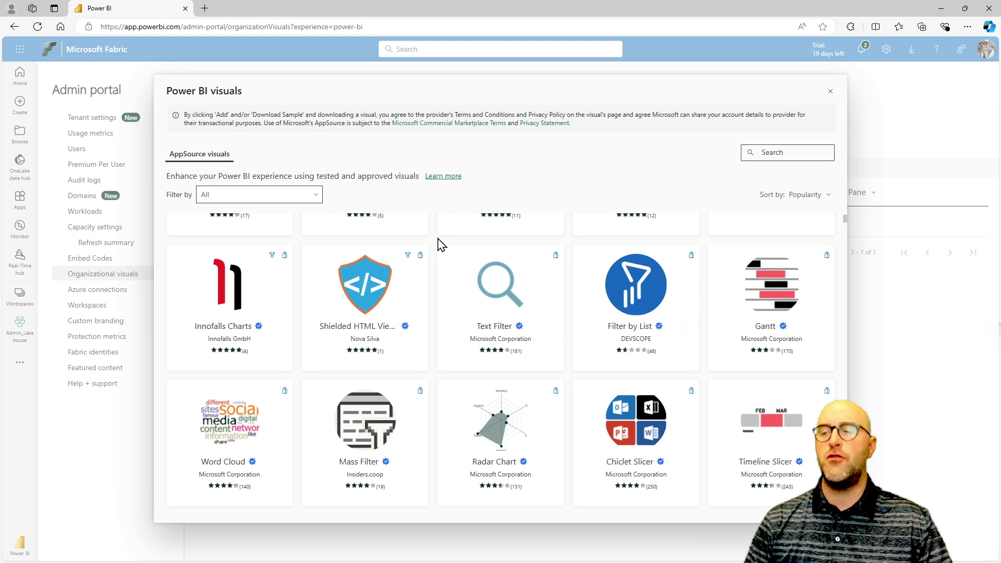
pyautogui.moveTo(786, 285)
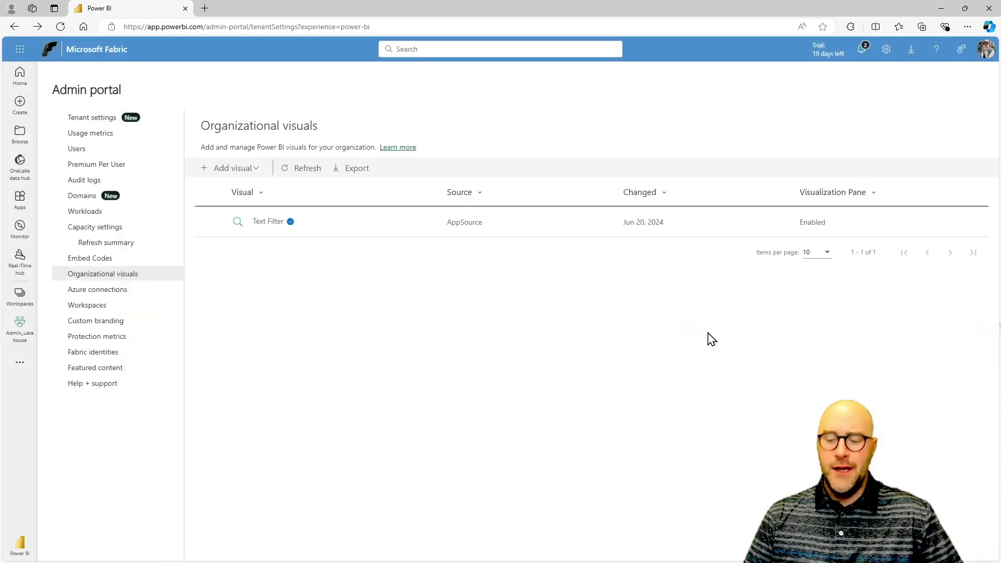
# Return to Organizational visuals and reopen the AppSource catalogue via Add visual
pyautogui.hotkey('alt', 'Left')
pyautogui.rightClick(709, 337)
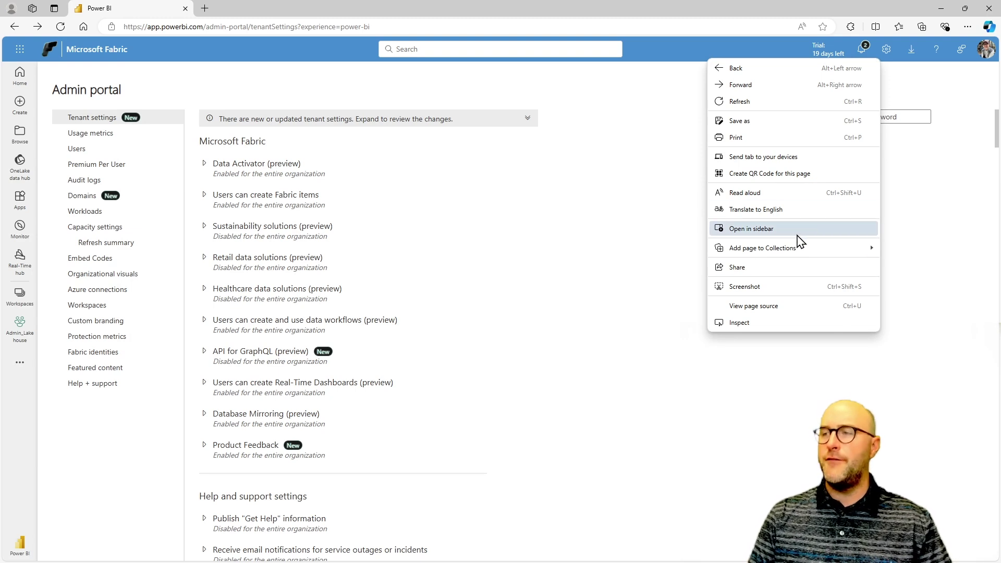
pyautogui.click(384, 334)
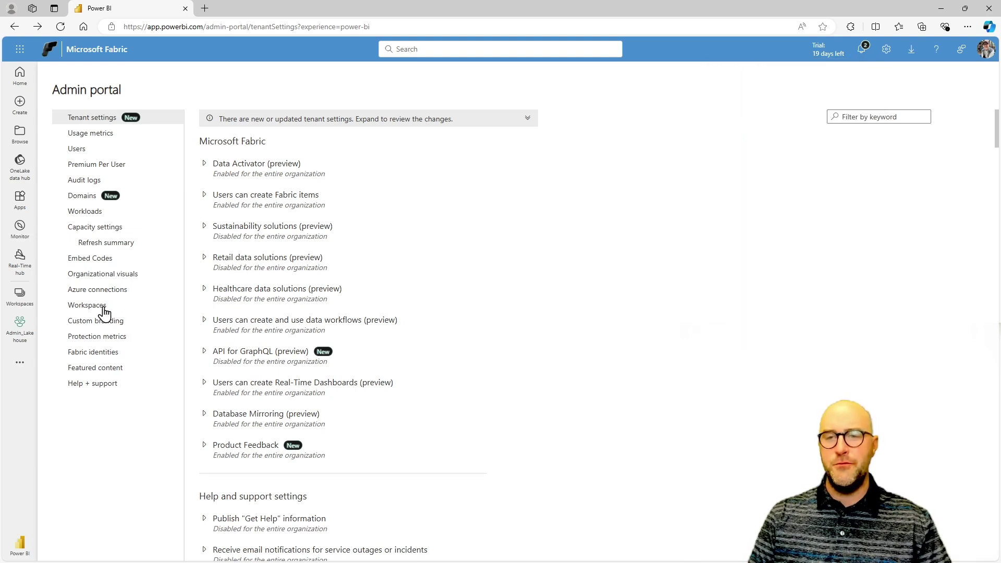
pyautogui.click(103, 274)
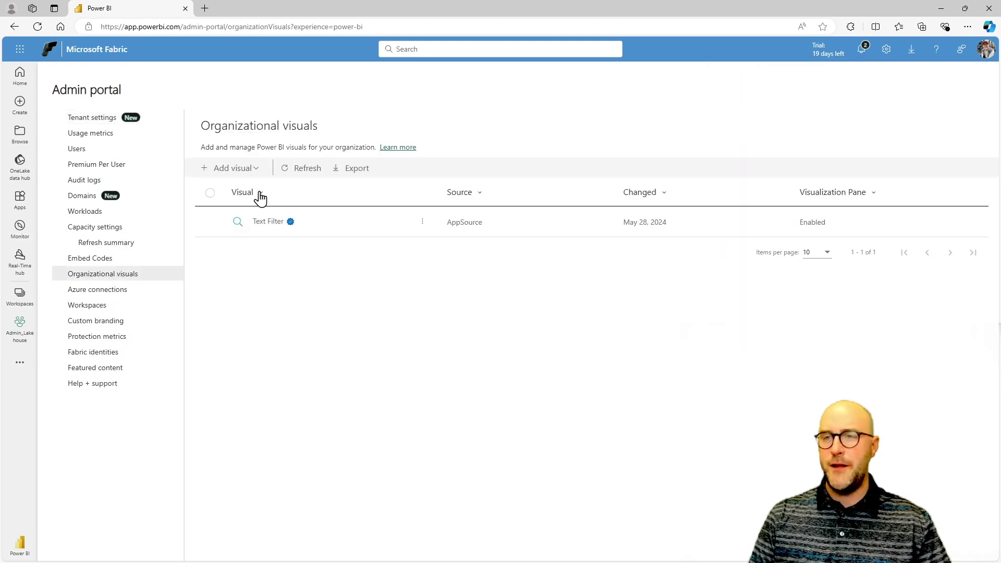
pyautogui.click(218, 167)
pyautogui.click(263, 212)
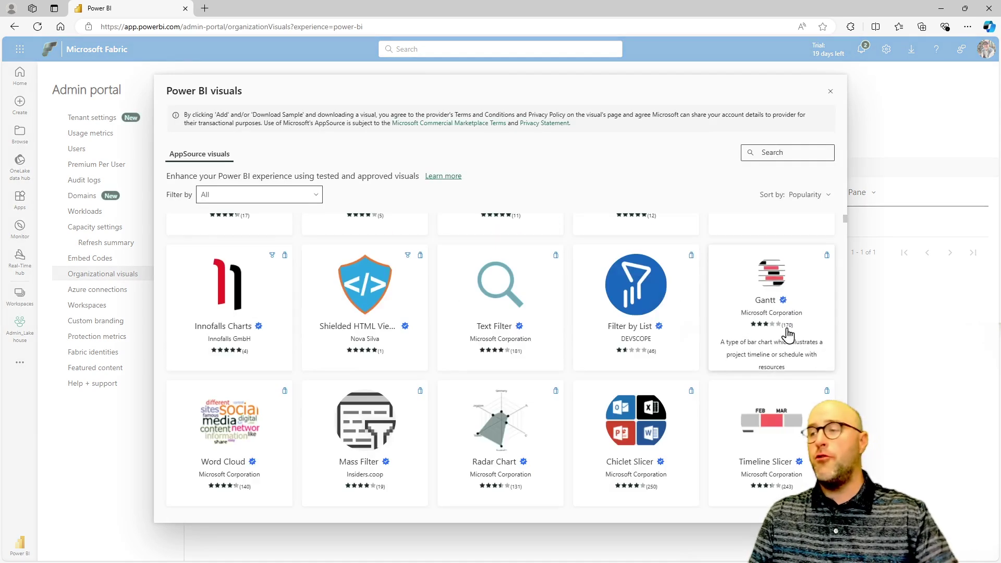
# Add Microsoft's free Gantt visual from AppSource to the organization and confirm
pyautogui.click(773, 311)
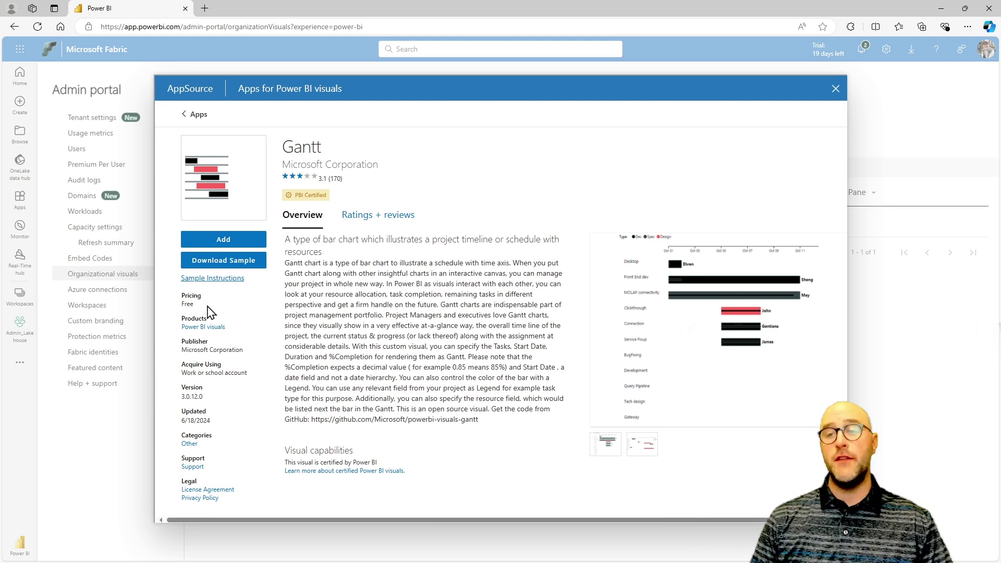
pyautogui.doubleClick(186, 303)
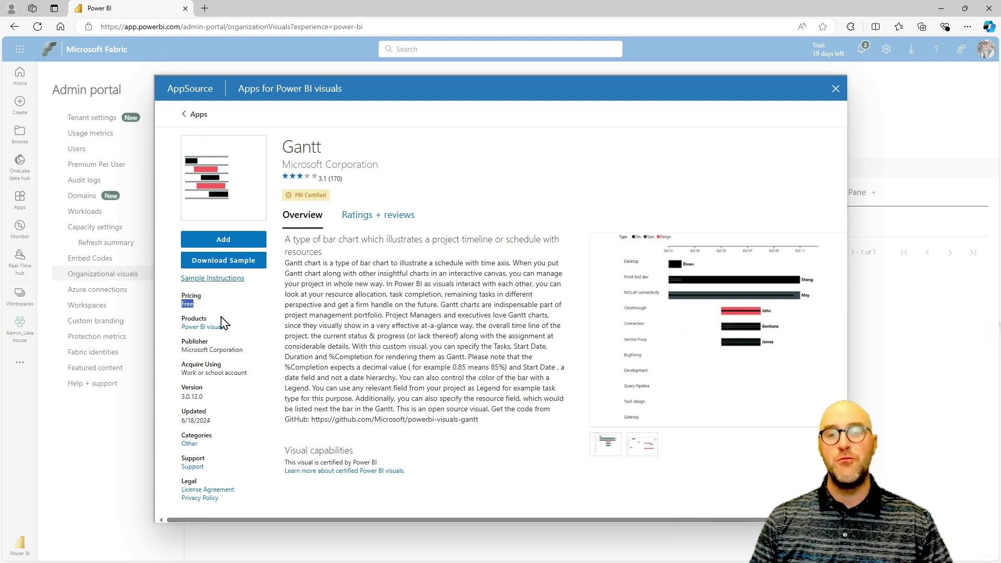
pyautogui.click(238, 315)
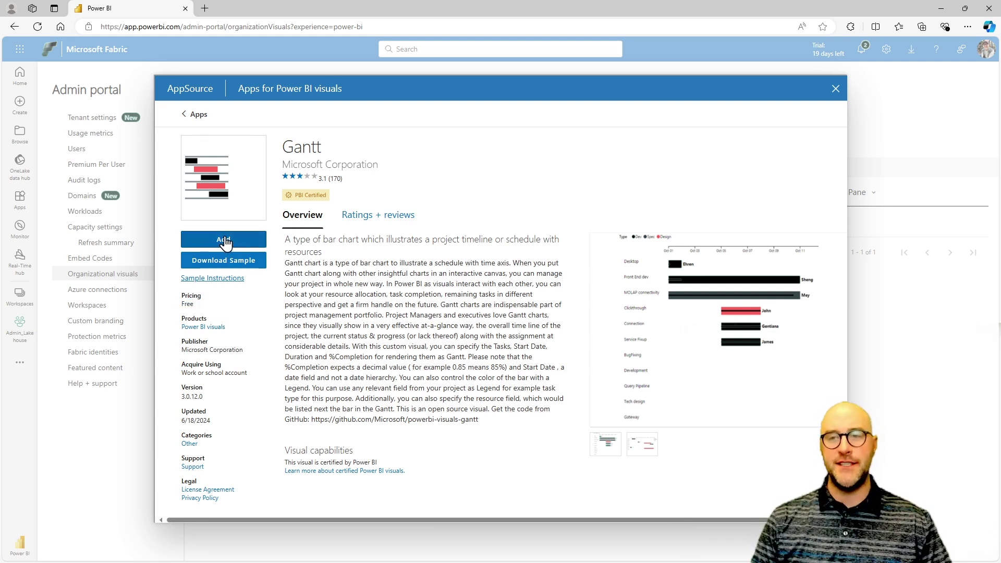
pyautogui.click(223, 241)
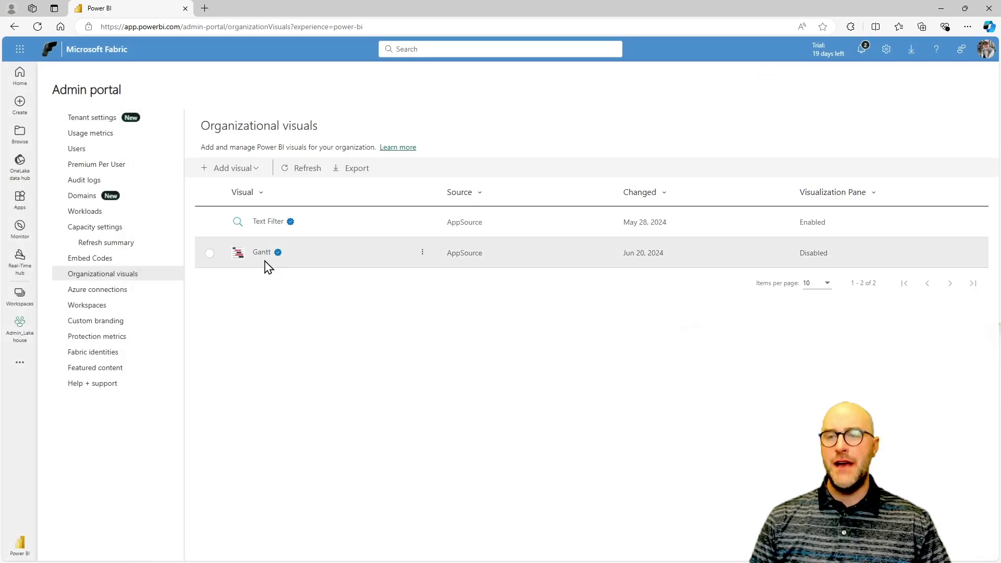
# Open the ⋮ options menu on the Gantt visual's row
pyautogui.click(422, 253)
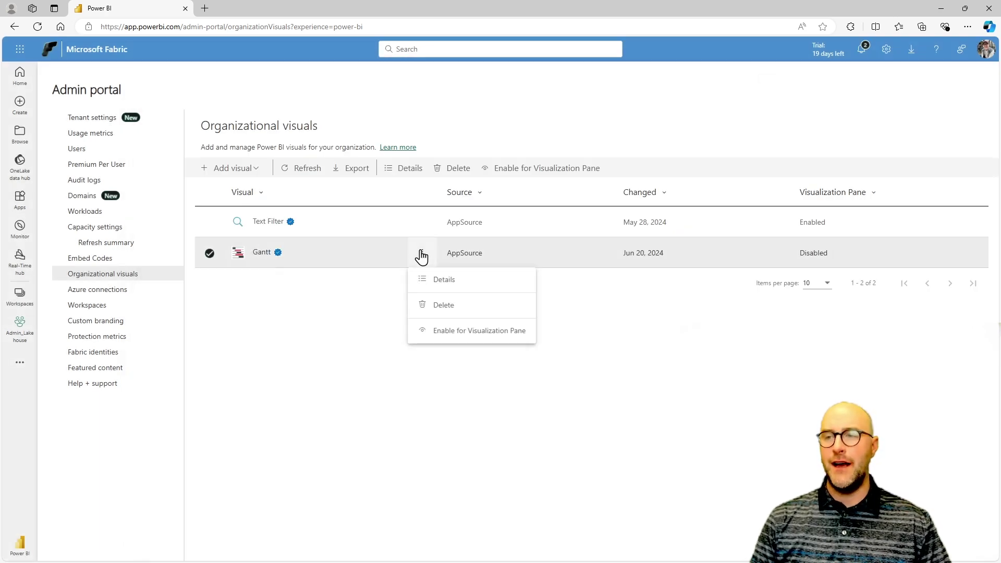
# Choose Enable for Visualization Pane for the Gantt visual
pyautogui.click(466, 336)
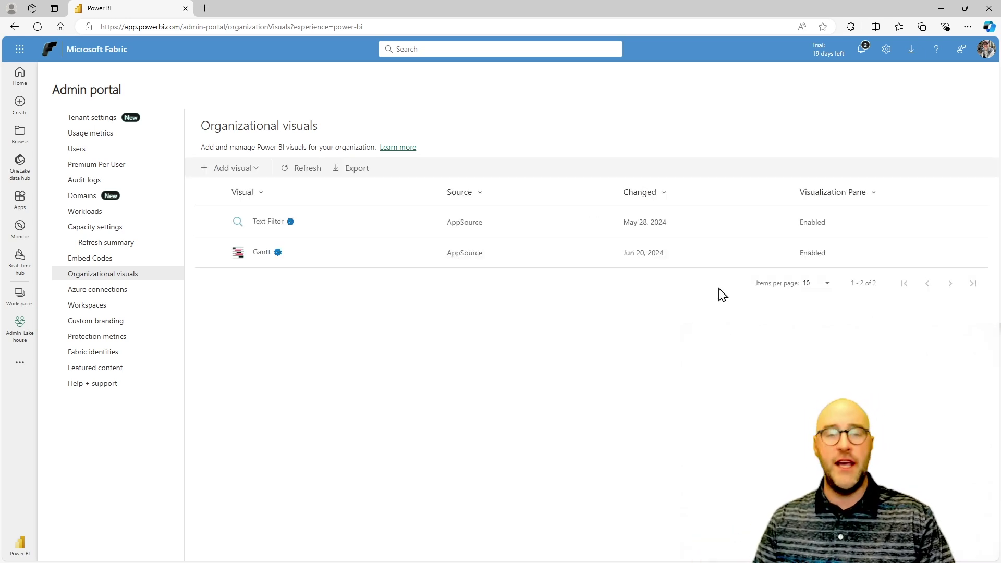